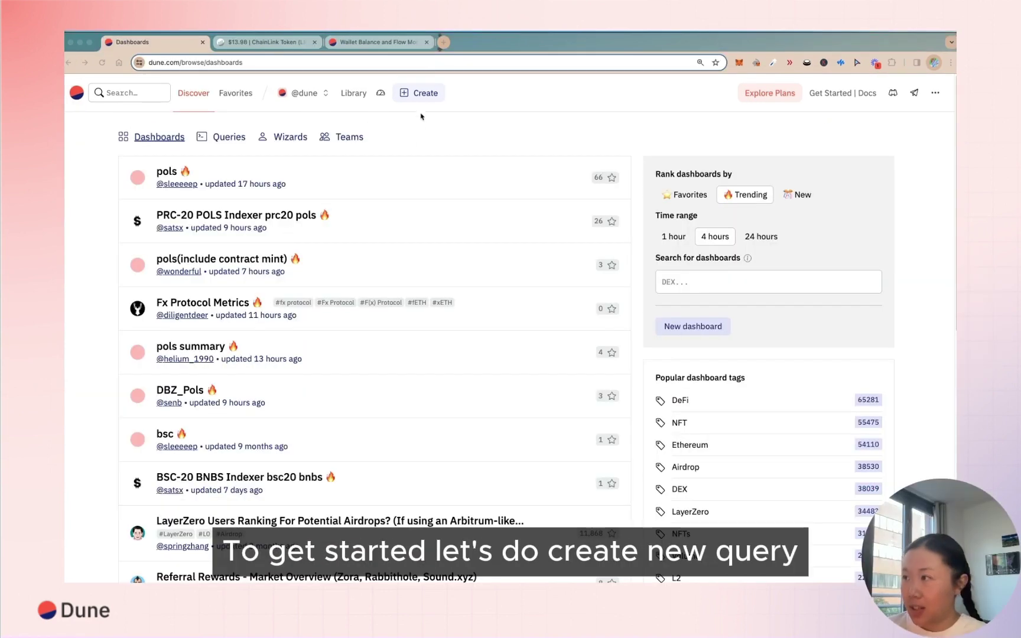
Start a new Dune query from the Wallet Balance and Flow Monitoring - ERC20 Token template
left_click(436, 94)
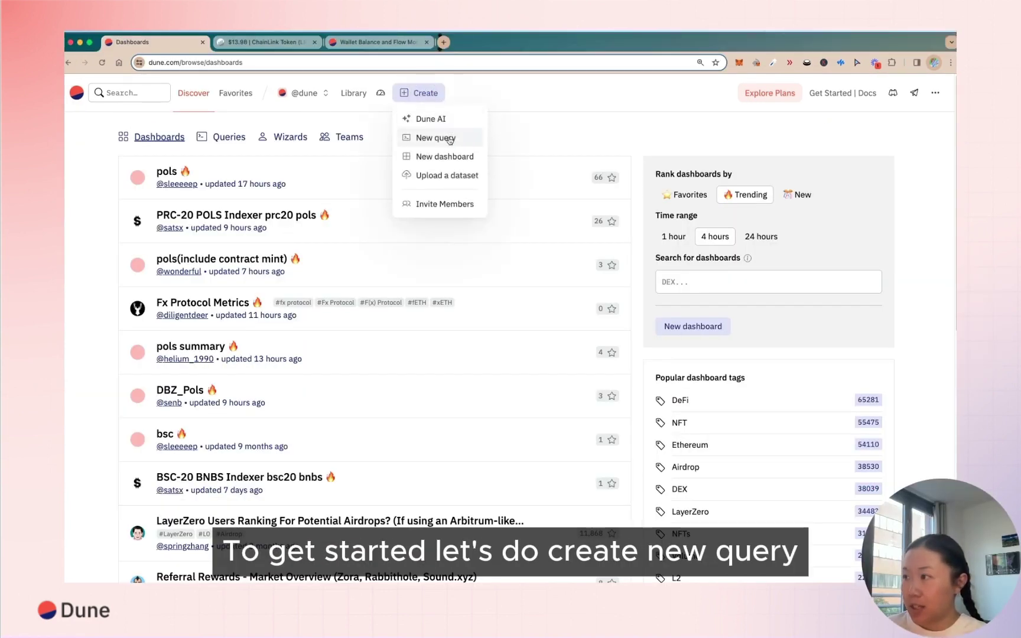
left_click(446, 138)
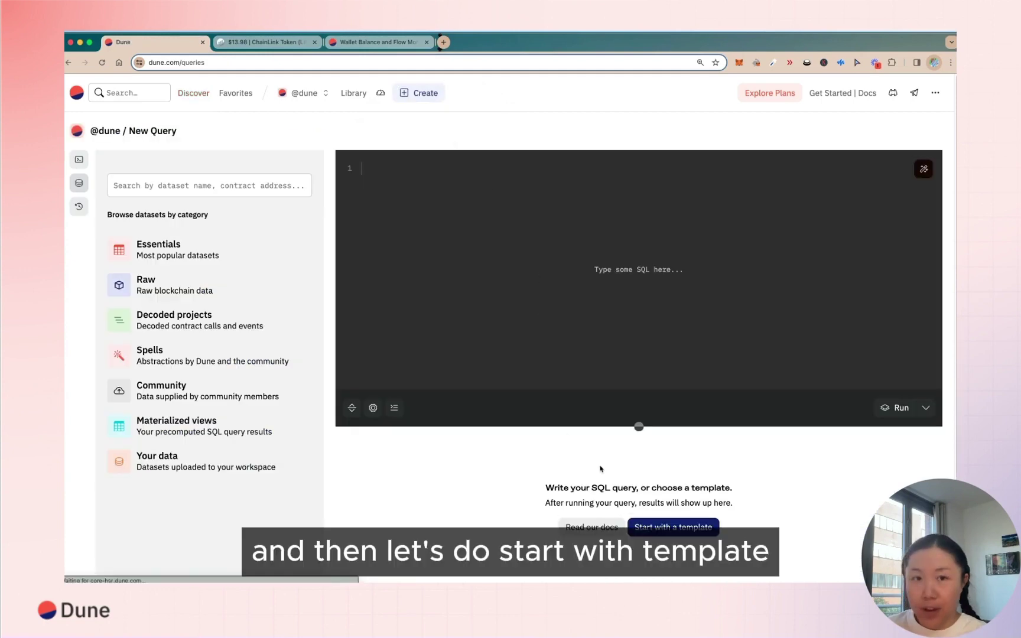
left_click(679, 530)
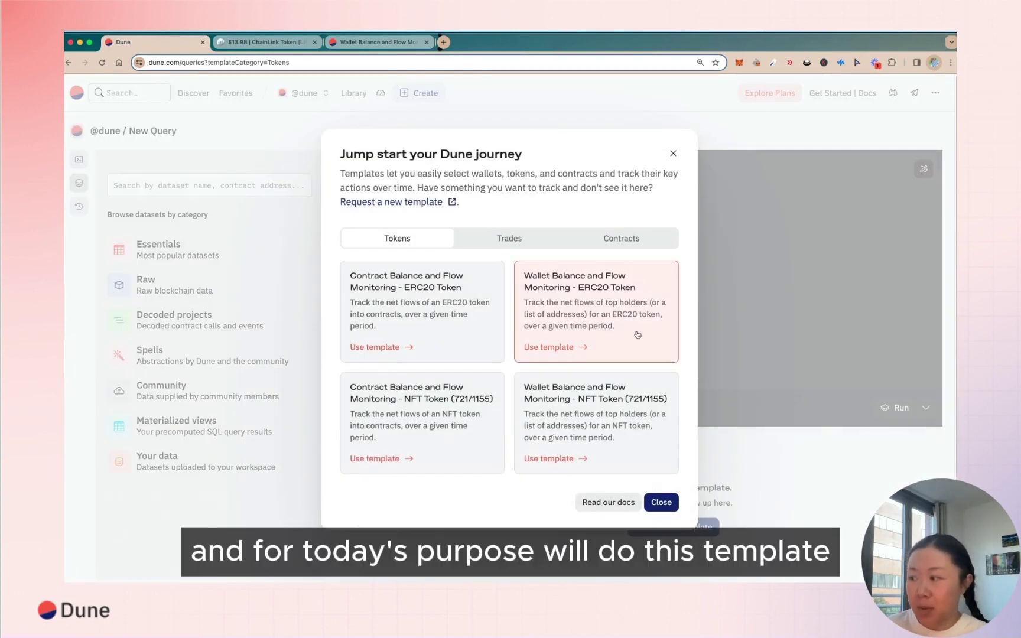
left_click(617, 336)
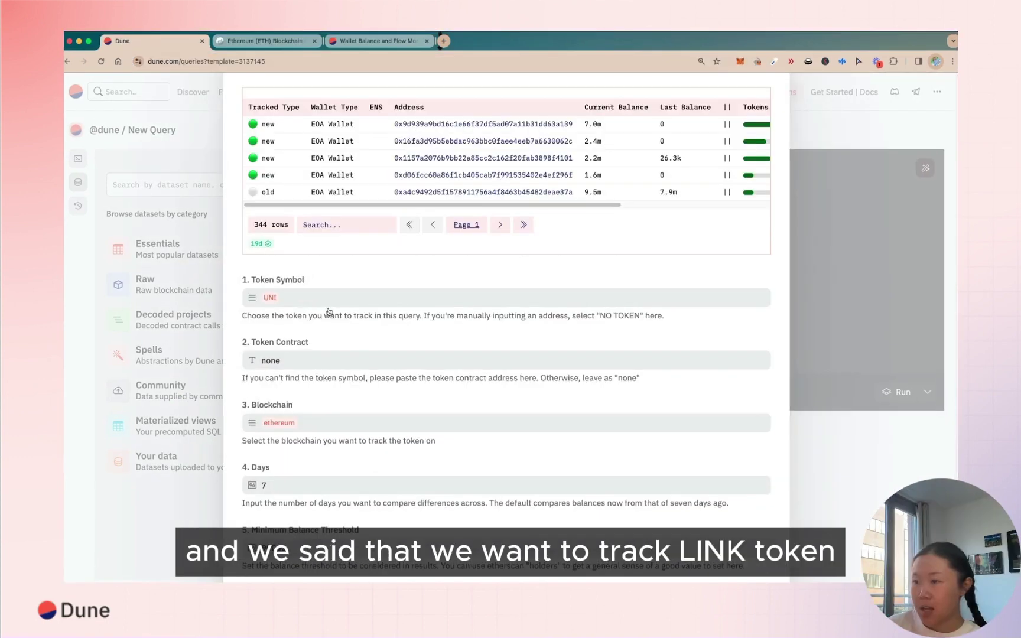
Set the template's Token Symbol to LINK and highlight the tip about checking Etherscan holders
left_click(328, 300)
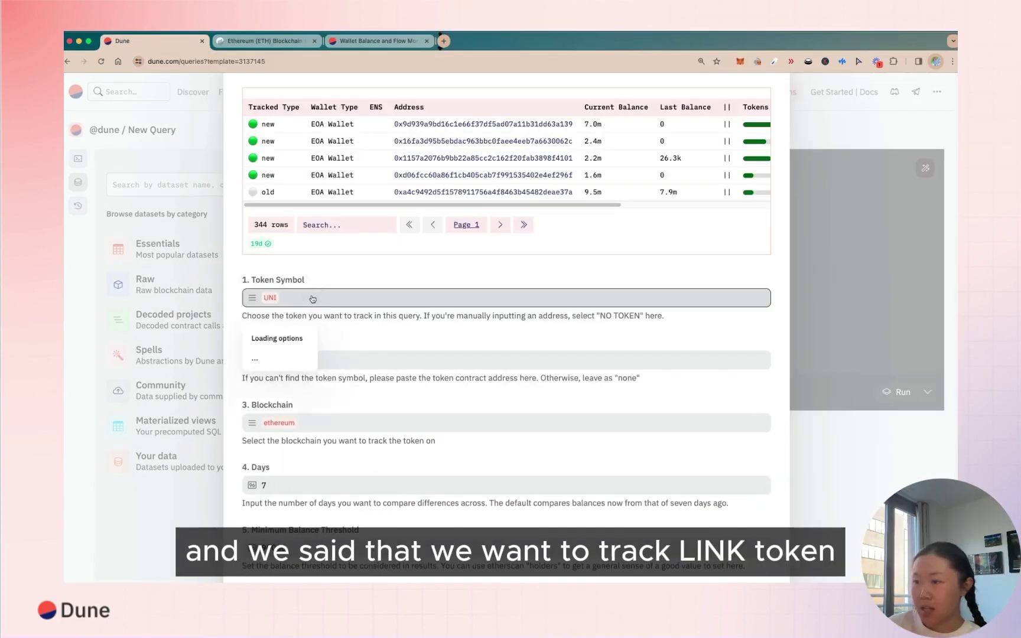
type("link")
left_click(295, 413)
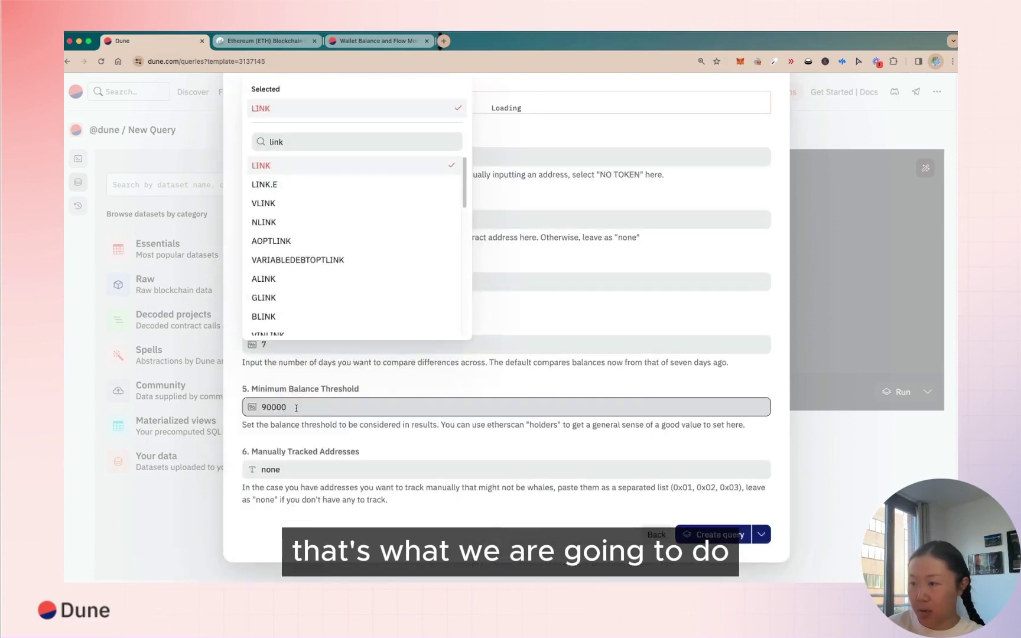
left_click(528, 371)
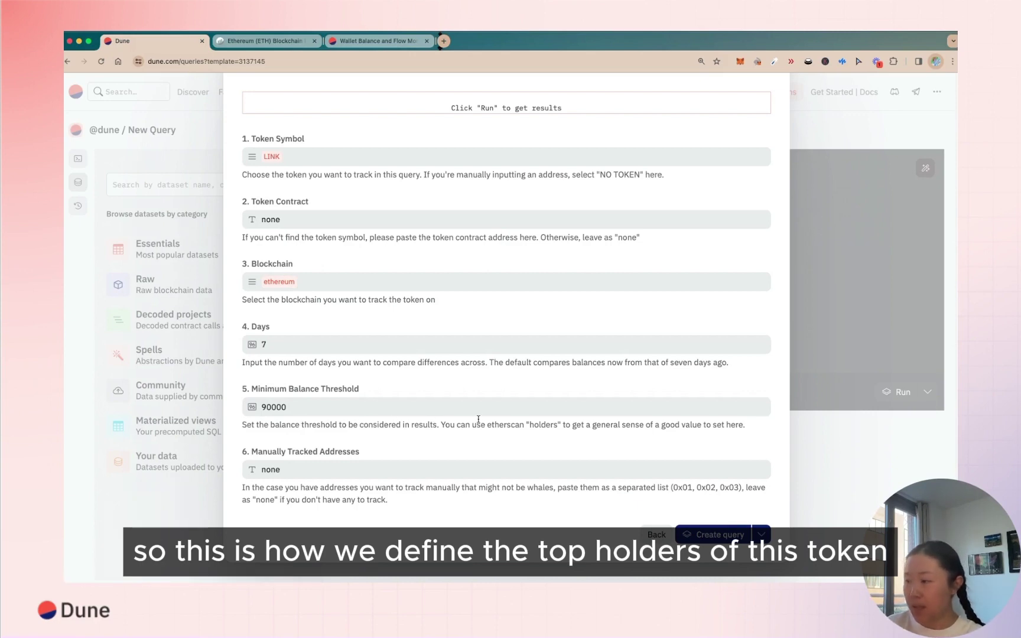
left_click_drag(473, 425, 560, 424)
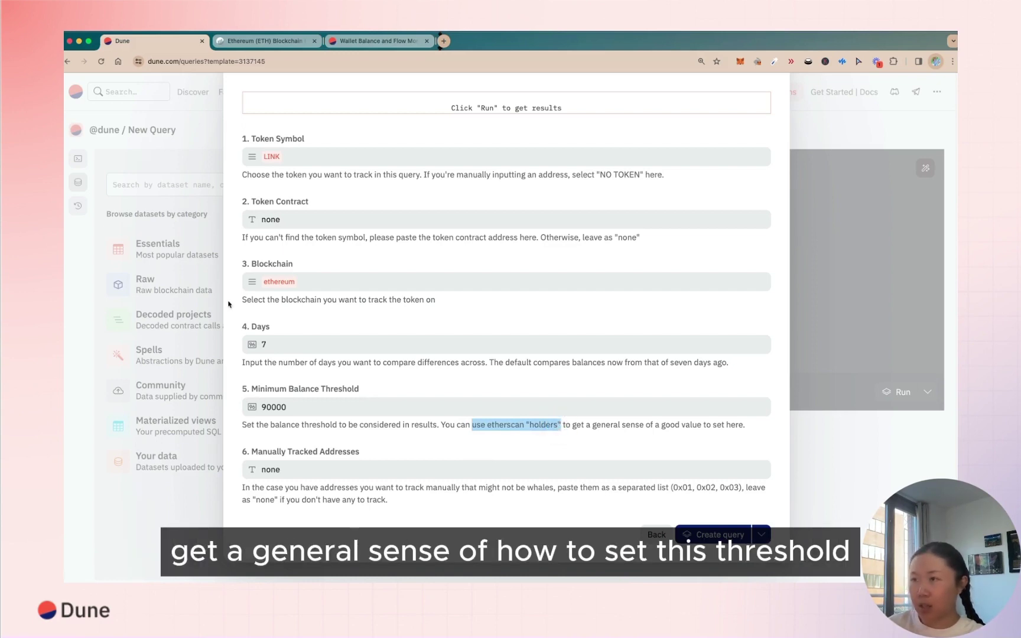
Search Etherscan for the 'link' token
left_click(285, 45)
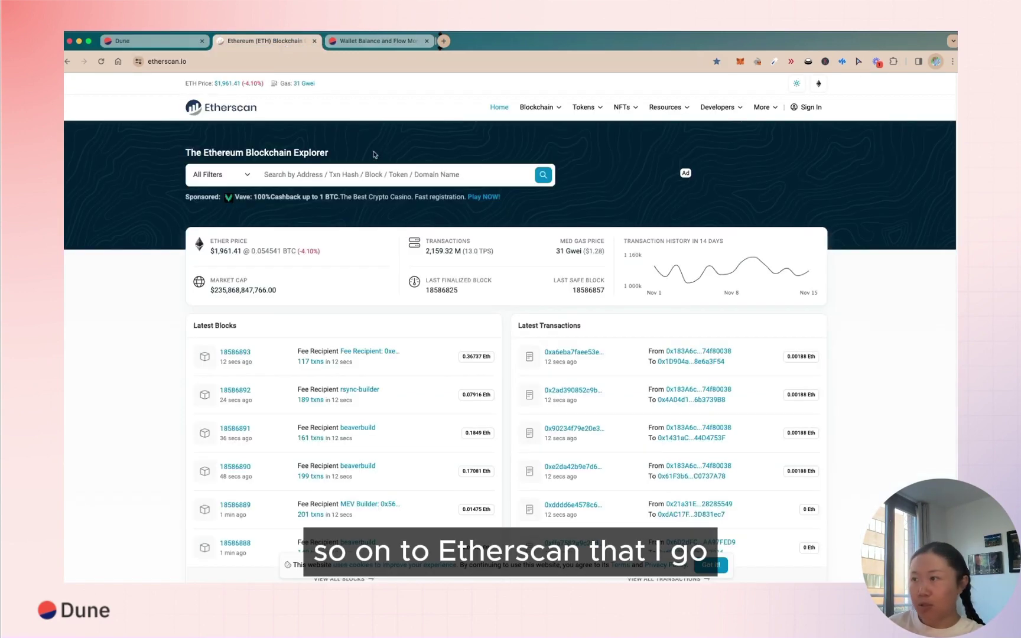
left_click(379, 173)
type("link")
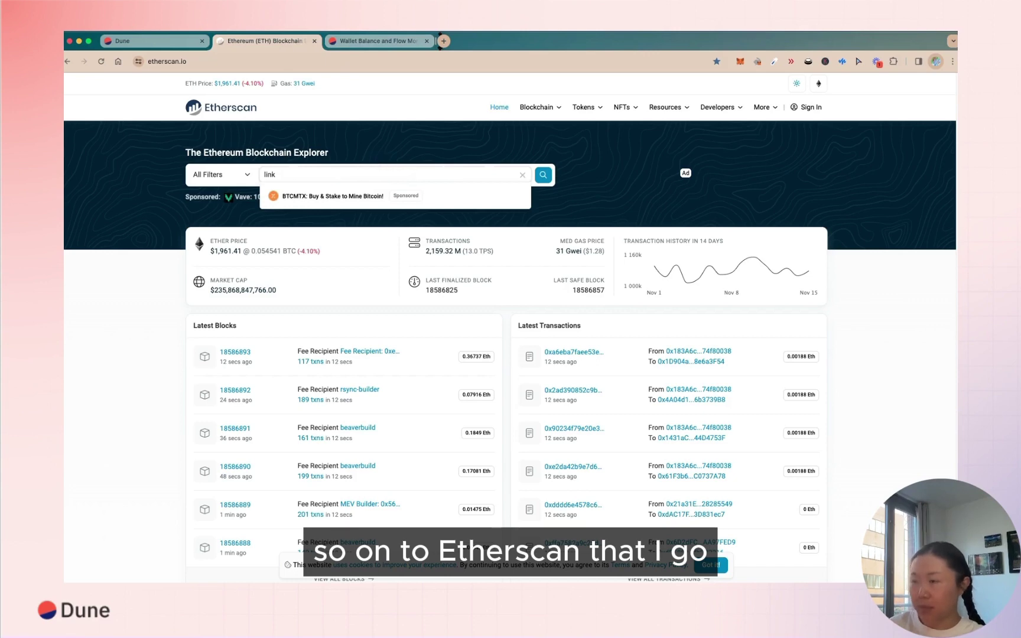
key("Return")
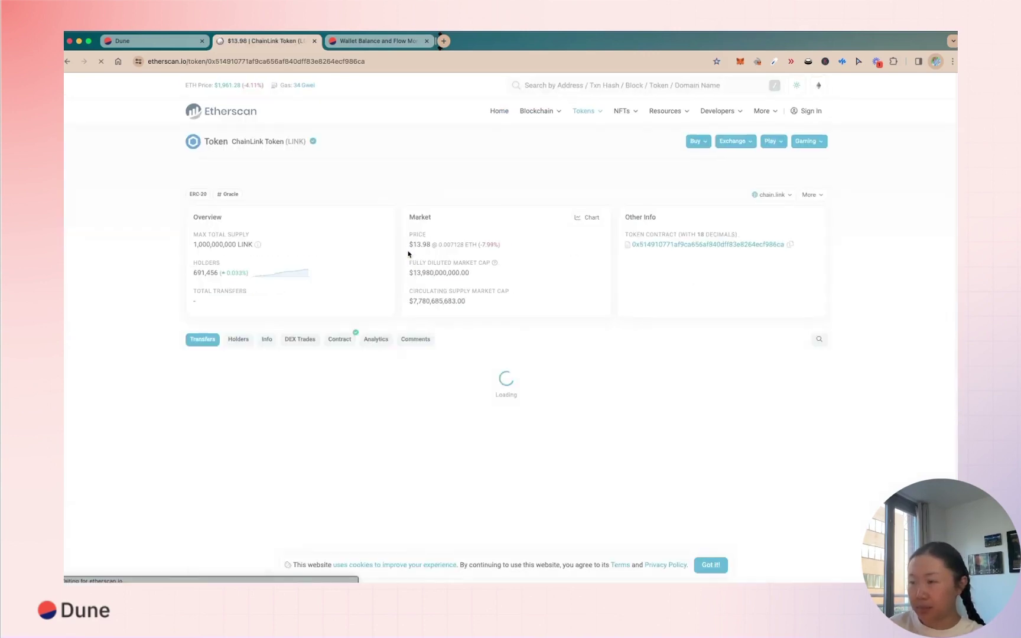
On page 2 of ChainLink's holders, mark rank 100's balance of about 875,479 LINK
left_click(248, 344)
scroll(439, 253, "down", 5)
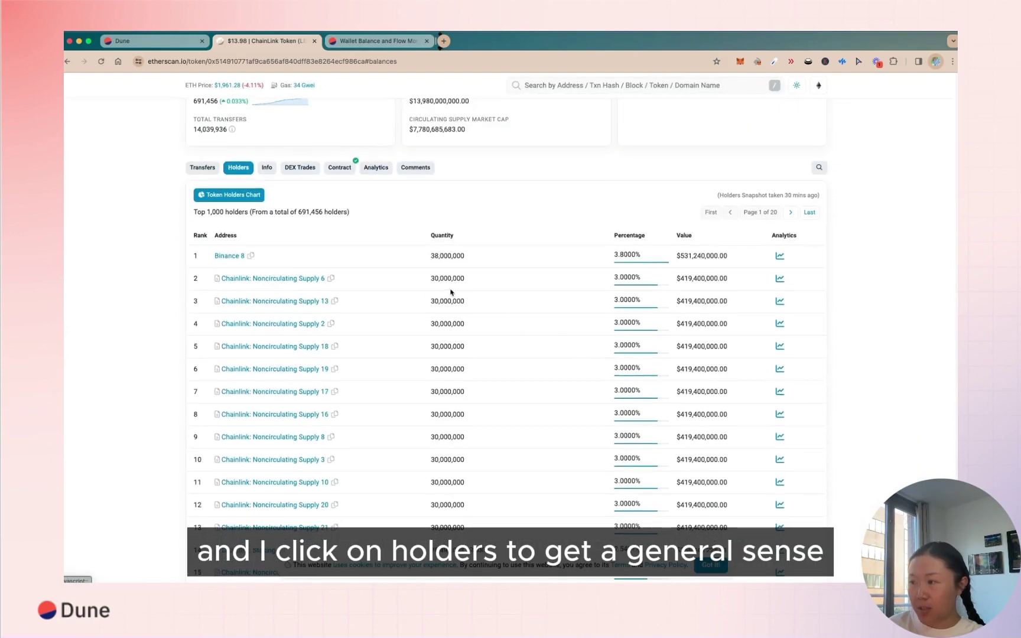
scroll(467, 289, "down", 3)
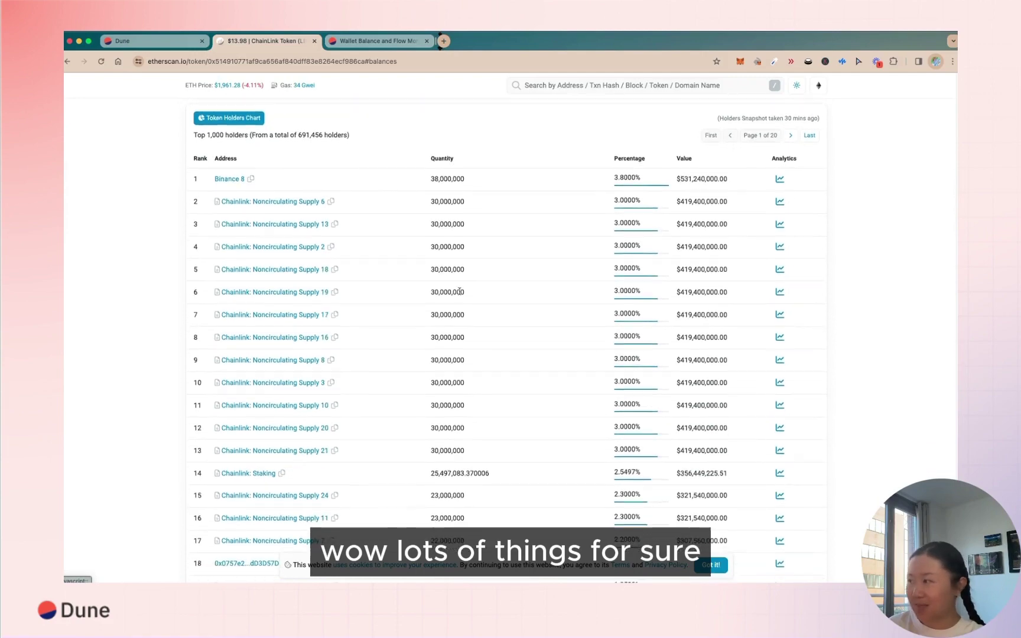
left_click(789, 131)
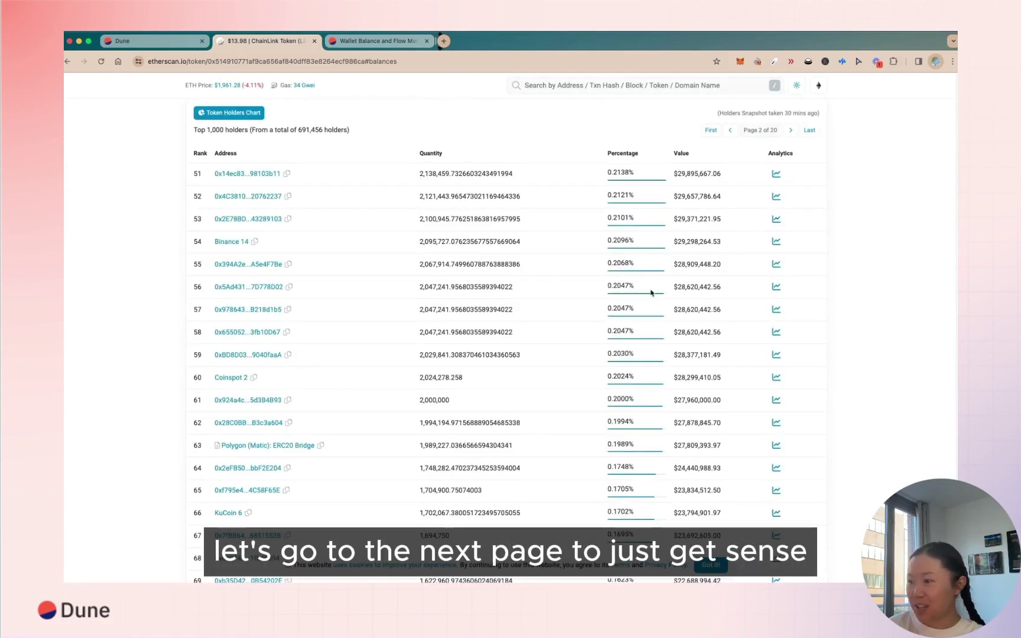
scroll(539, 334, "down", 3)
scroll(540, 334, "down", 15)
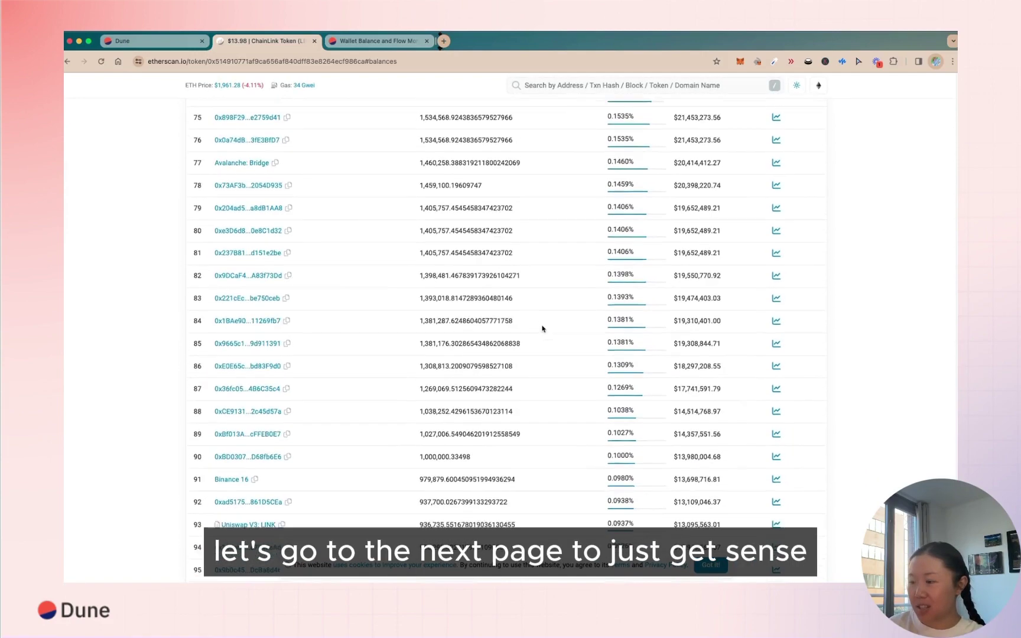
left_click_drag(416, 388, 508, 387)
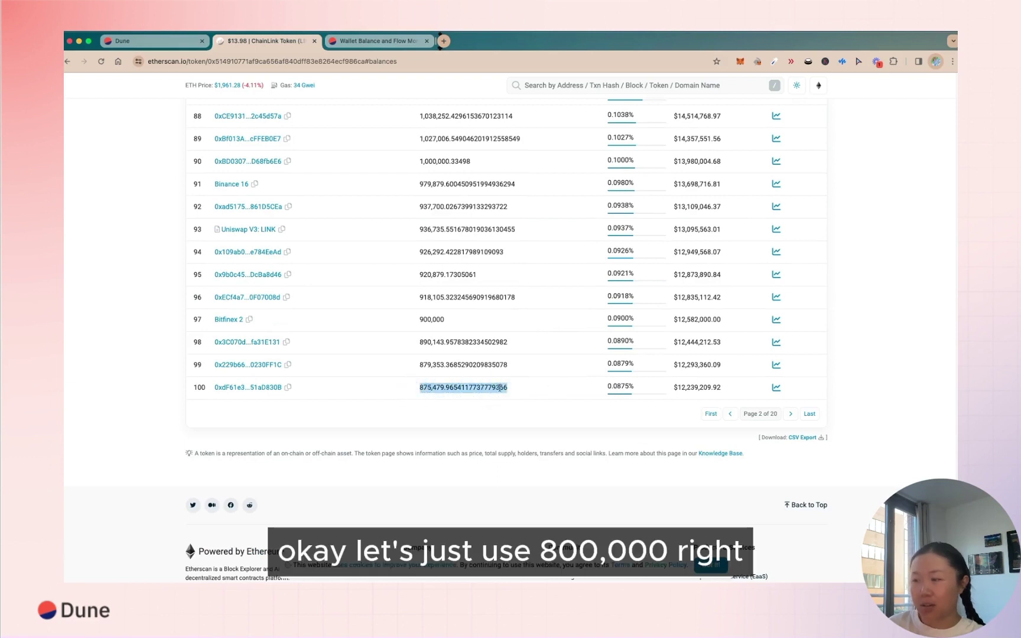
Change the minimum balance threshold from 90000 to 800000, pick the Large engine, and create the query
left_click(172, 37)
double_click(327, 402)
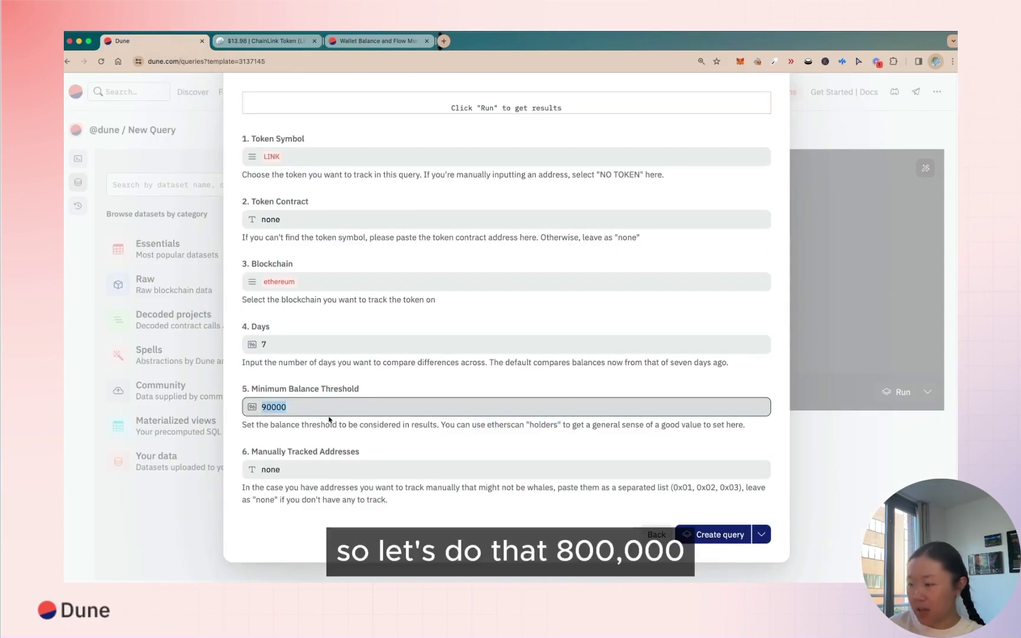
type("800")
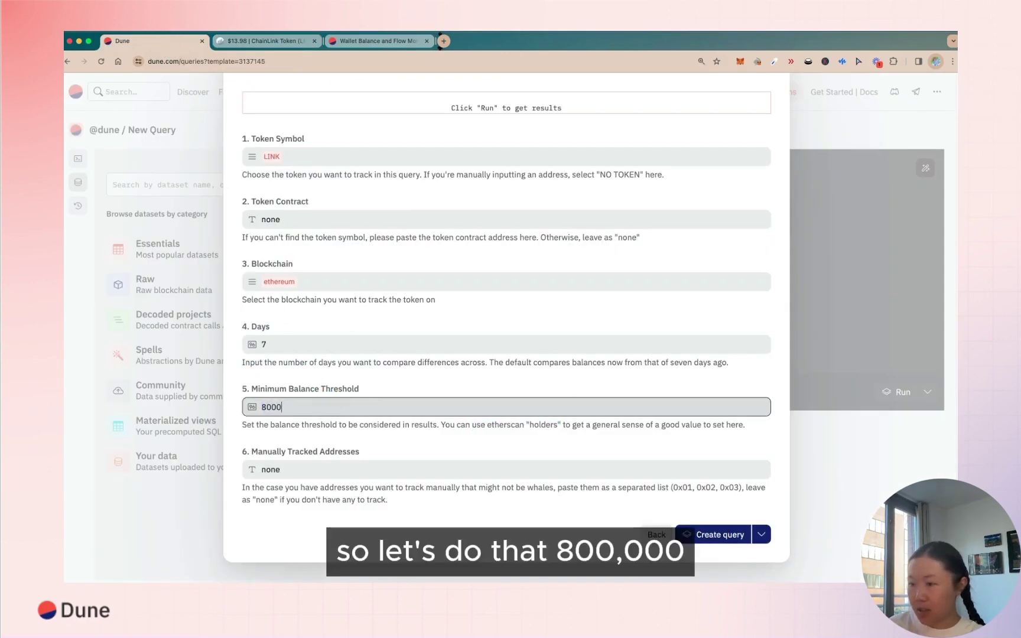
type("000")
left_click(419, 439)
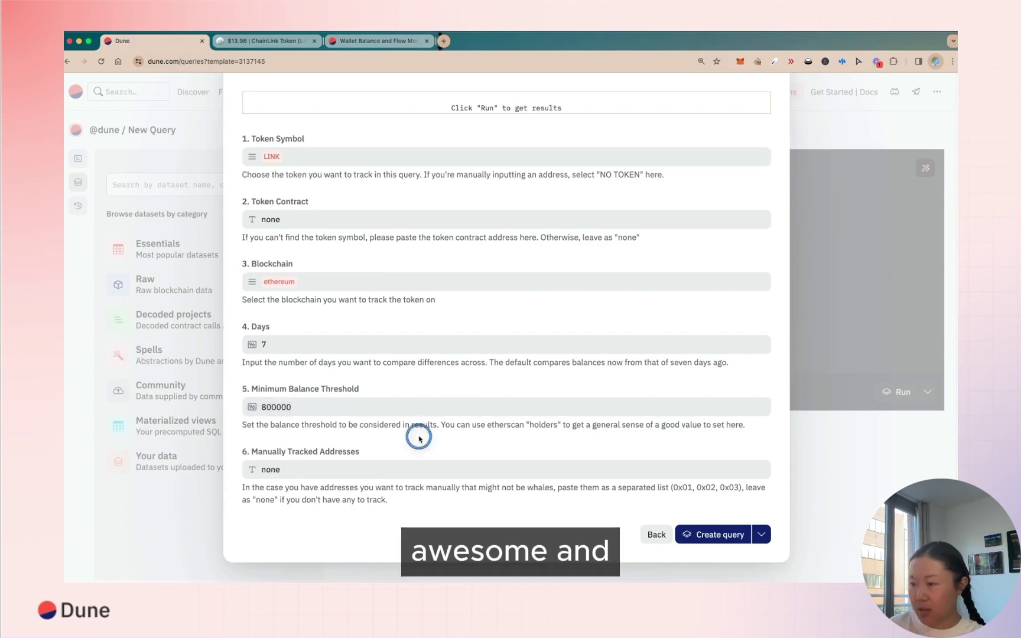
left_click(761, 534)
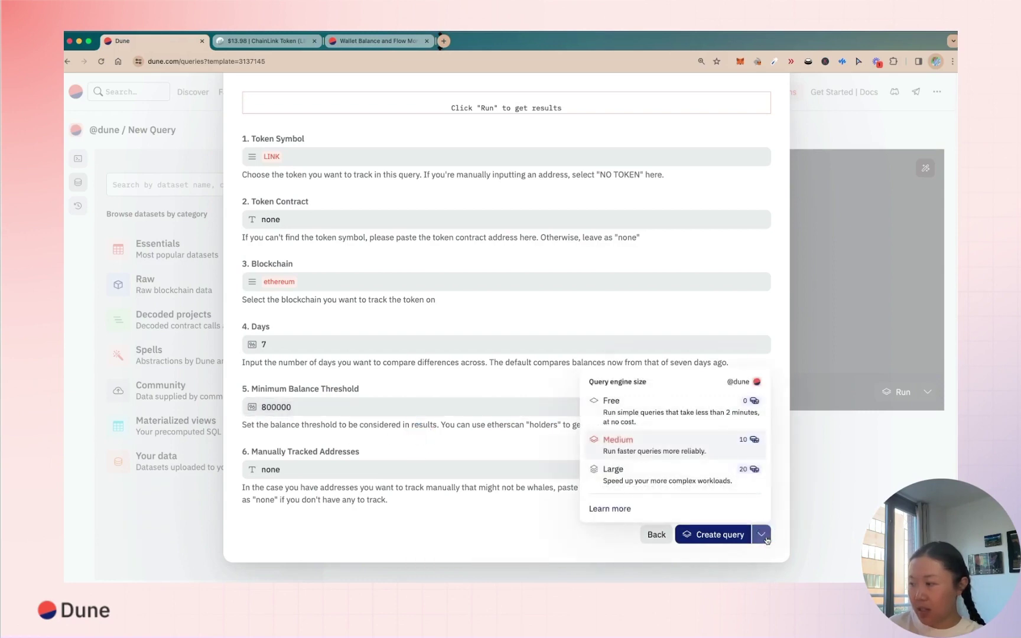
left_click(634, 472)
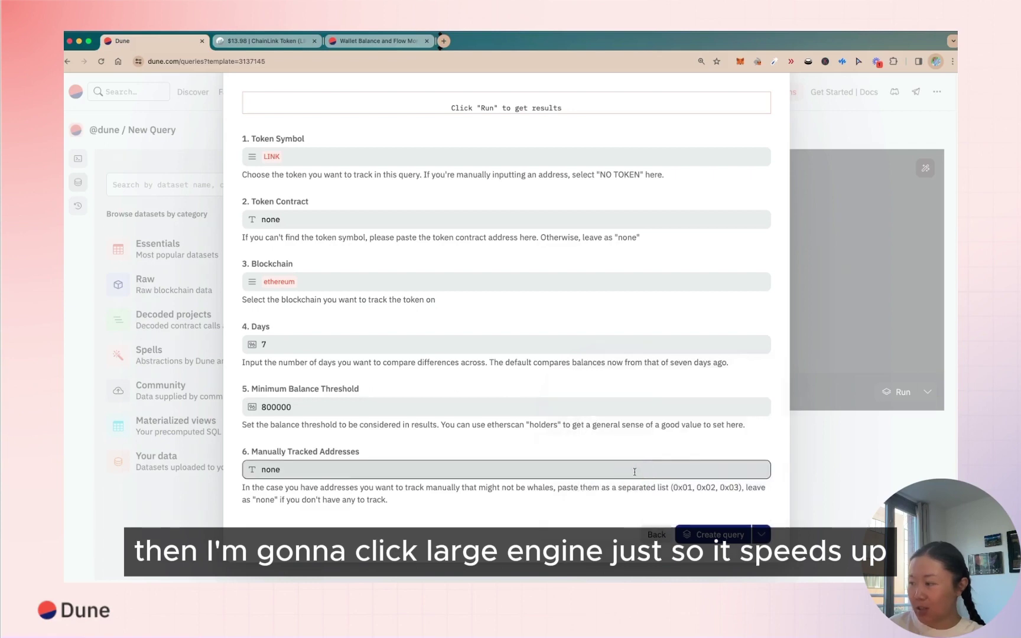
left_click(732, 535)
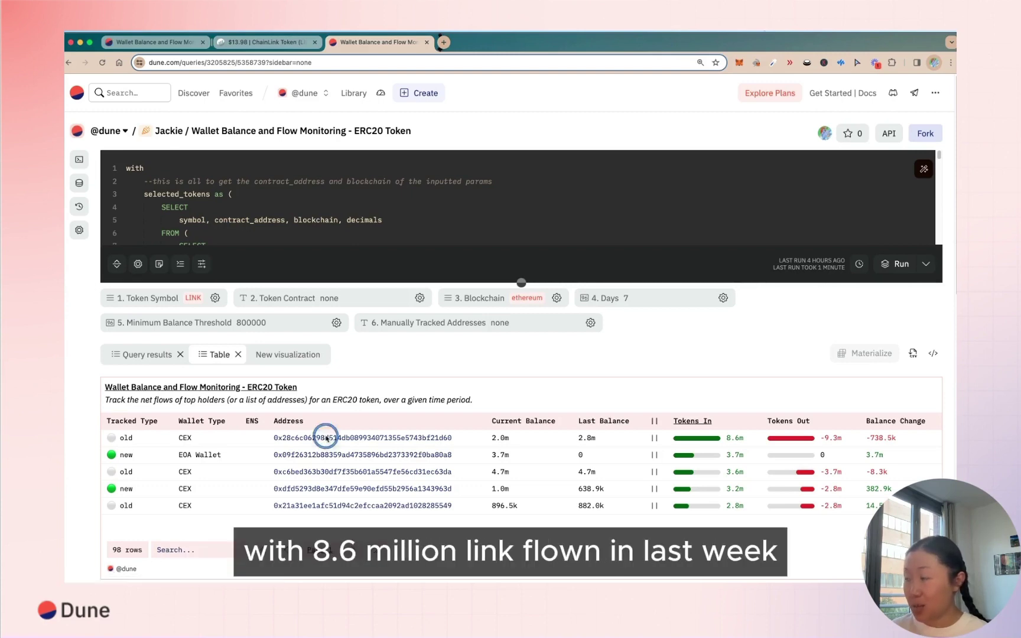
Open the top inflow address, the Binance 14 wallet, on Etherscan from the results table
left_click(327, 438)
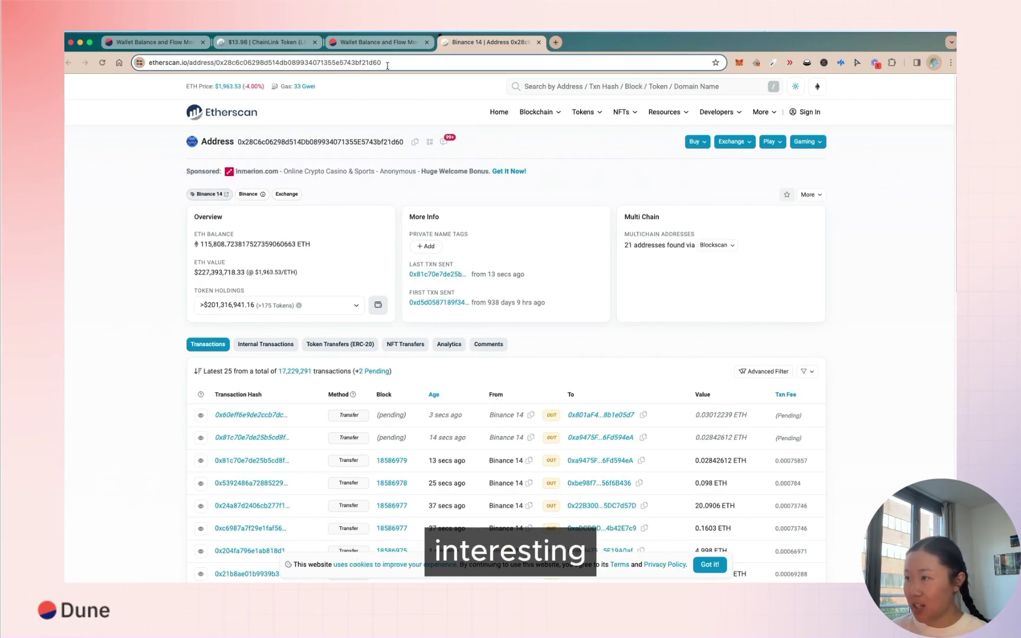
Open the second row's new EOA wallet on Etherscan and list its token holdings, about 3.75M LINK
left_click(373, 39)
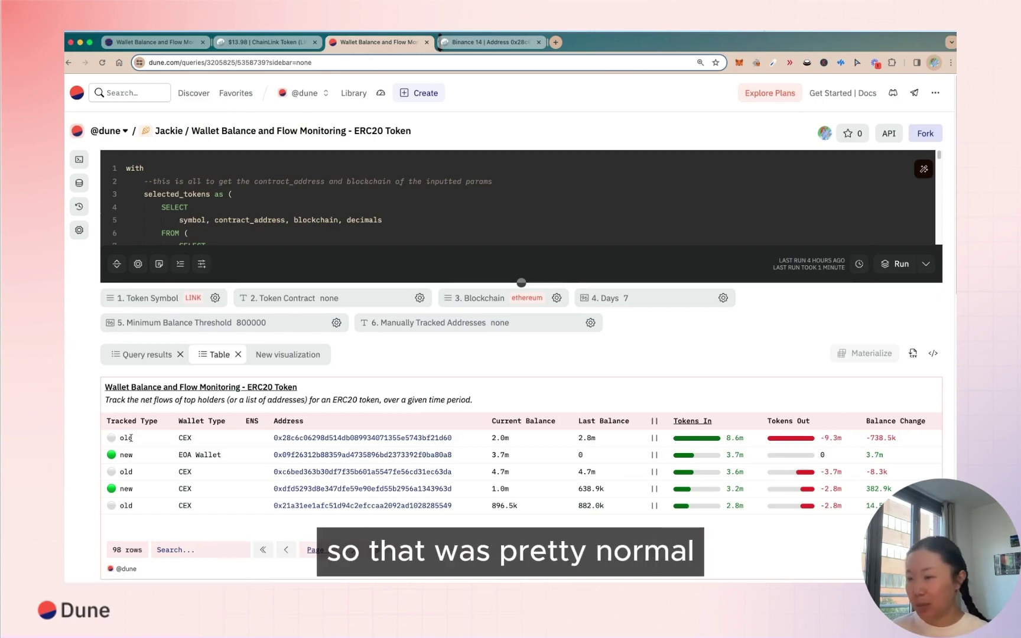
left_click(335, 455)
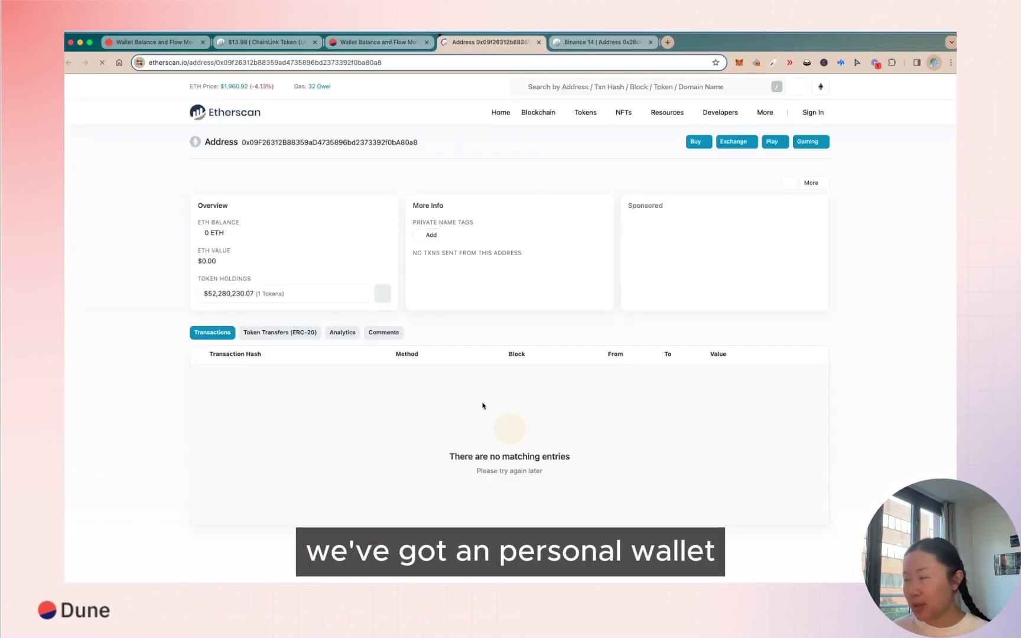
left_click(322, 300)
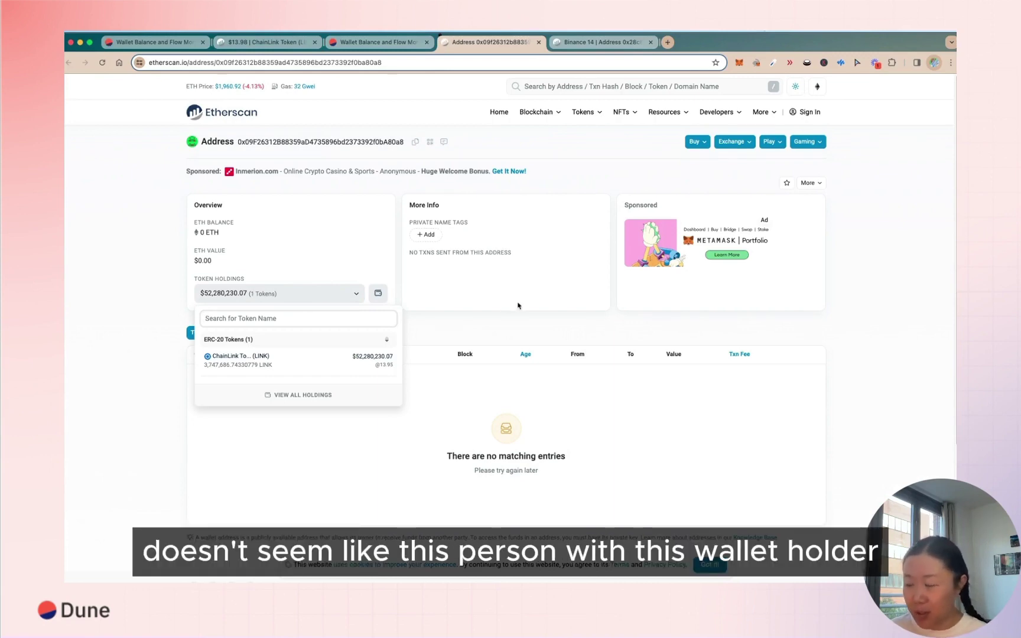
Return to the Wallet Balance and Flow Monitoring results showing the new EOA wallet's 3.7m LINK change
left_click(378, 42)
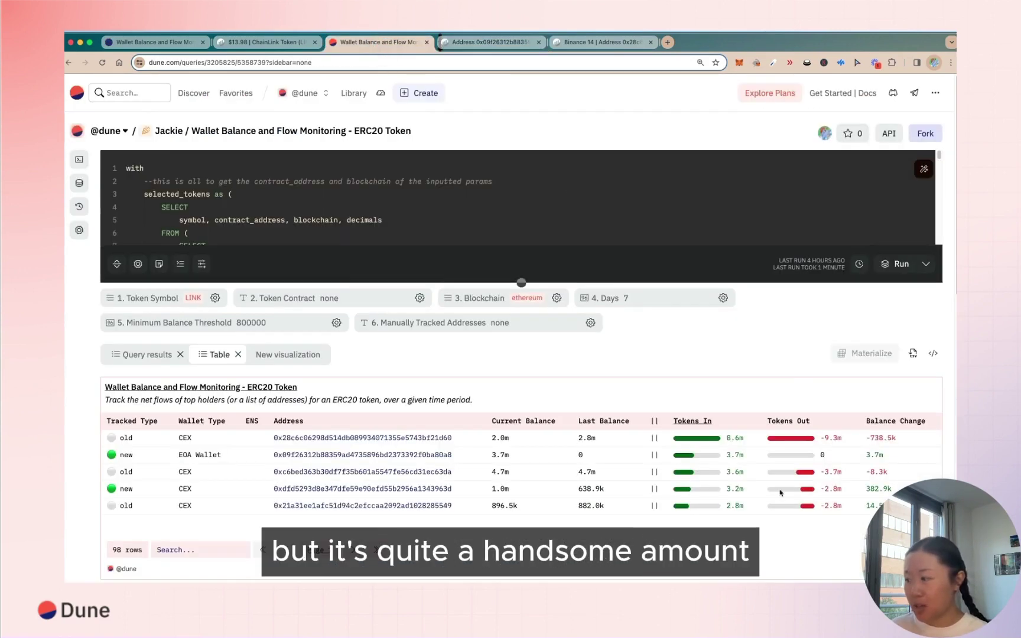